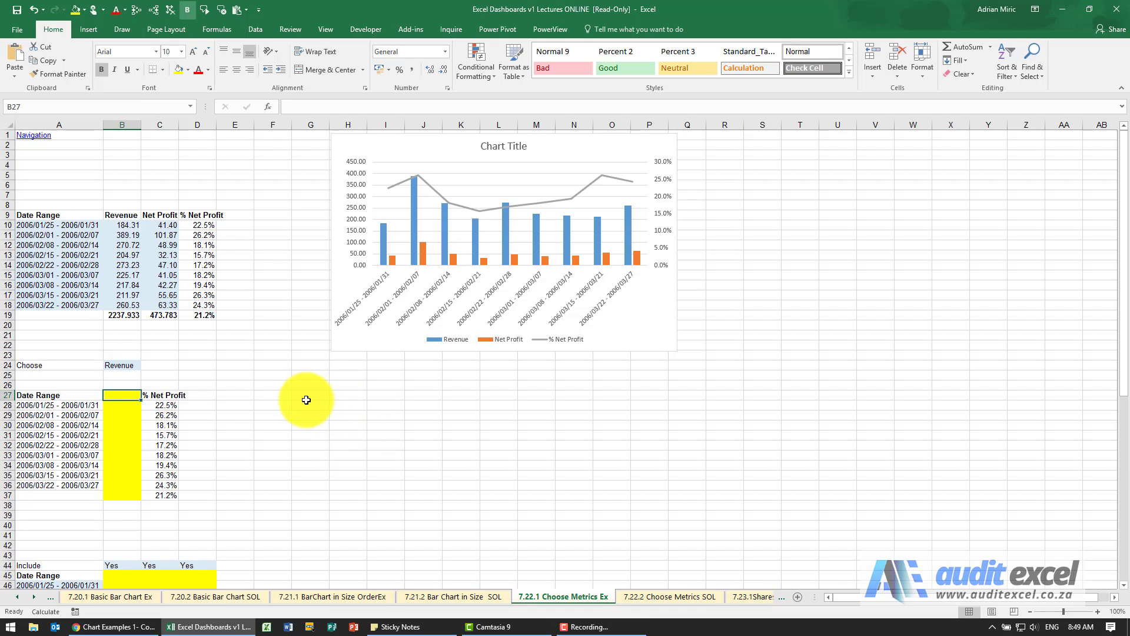
Step: Check the Revenue choice in B24, review the Revenue figures, and select cell B27
{"action": "left_click", "coordinate": [144, 366]}
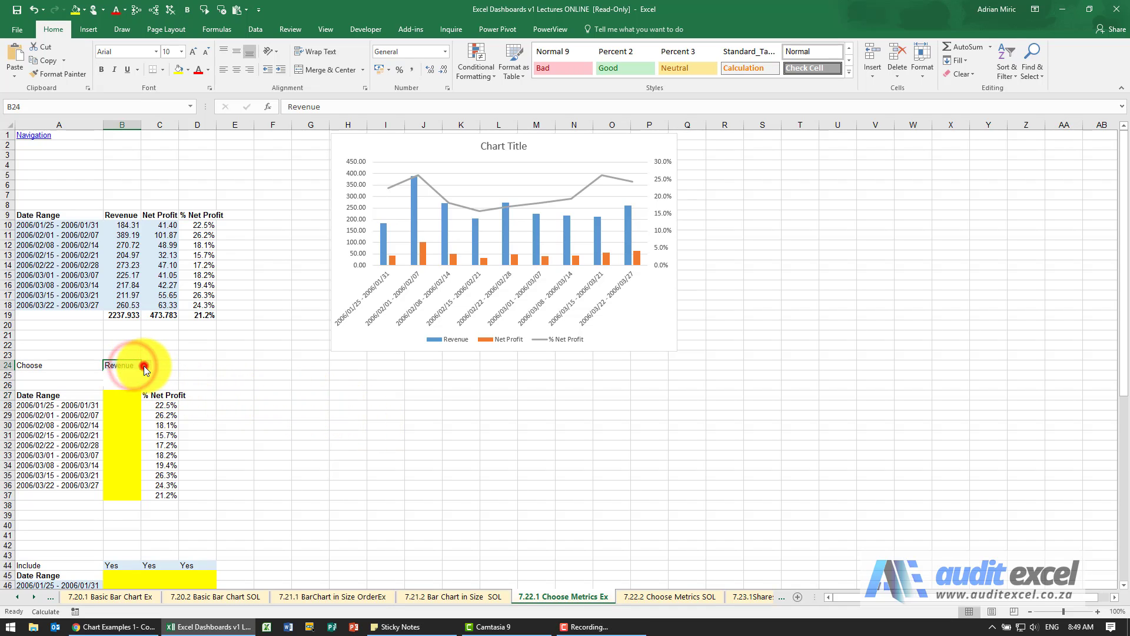
{"action": "left_click", "coordinate": [145, 366]}
{"action": "left_click_drag", "start_coordinate": [121, 215], "coordinate": [129, 315]}
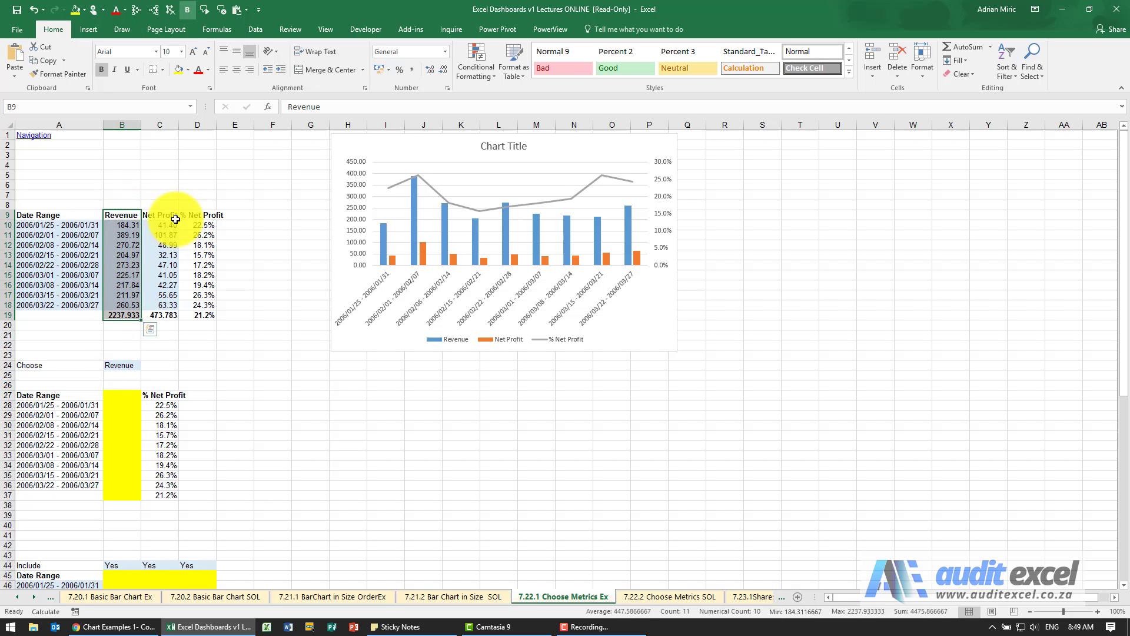
{"action": "left_click", "coordinate": [124, 396]}
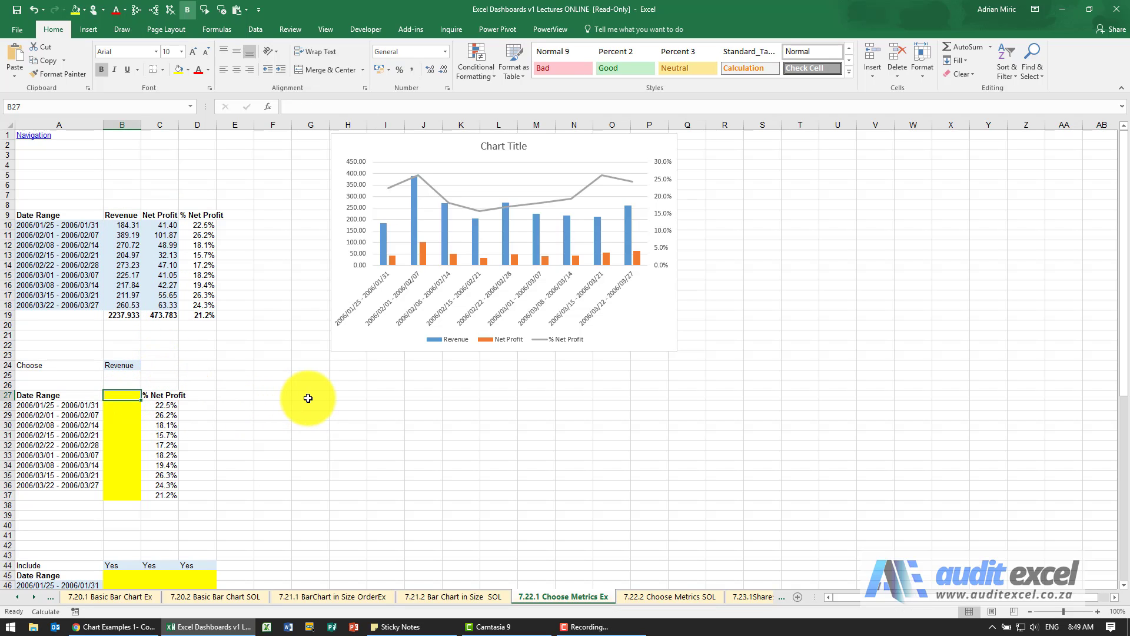
{"action": "type", "text": "=if("}
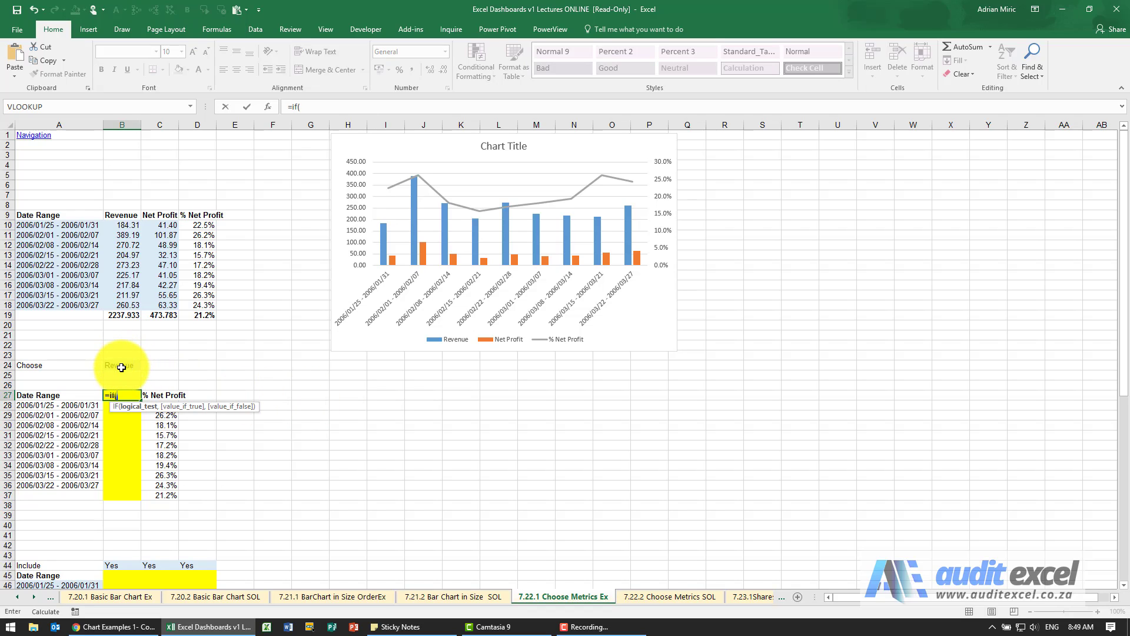
Step: Enter =IF(B24="Revenue",B9,C9) in B27 so it shows the Revenue heading
{"action": "left_click", "coordinate": [121, 366]}
{"action": "type", "text": "=\"Revenue\","}
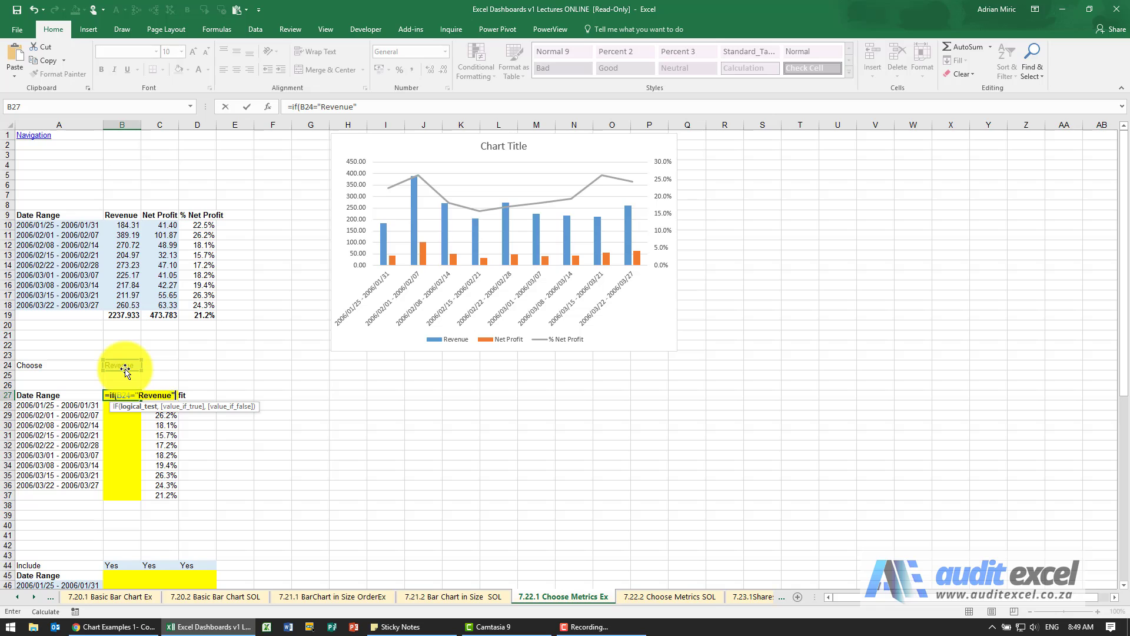
{"action": "left_click", "coordinate": [125, 217]}
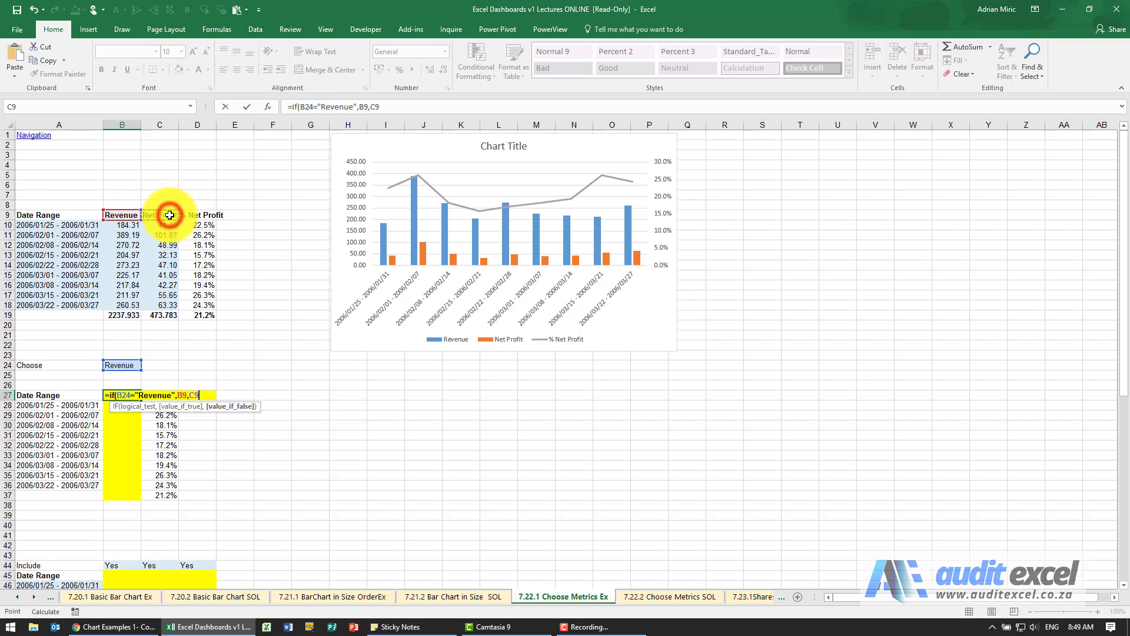
{"action": "key", "text": "Return"}
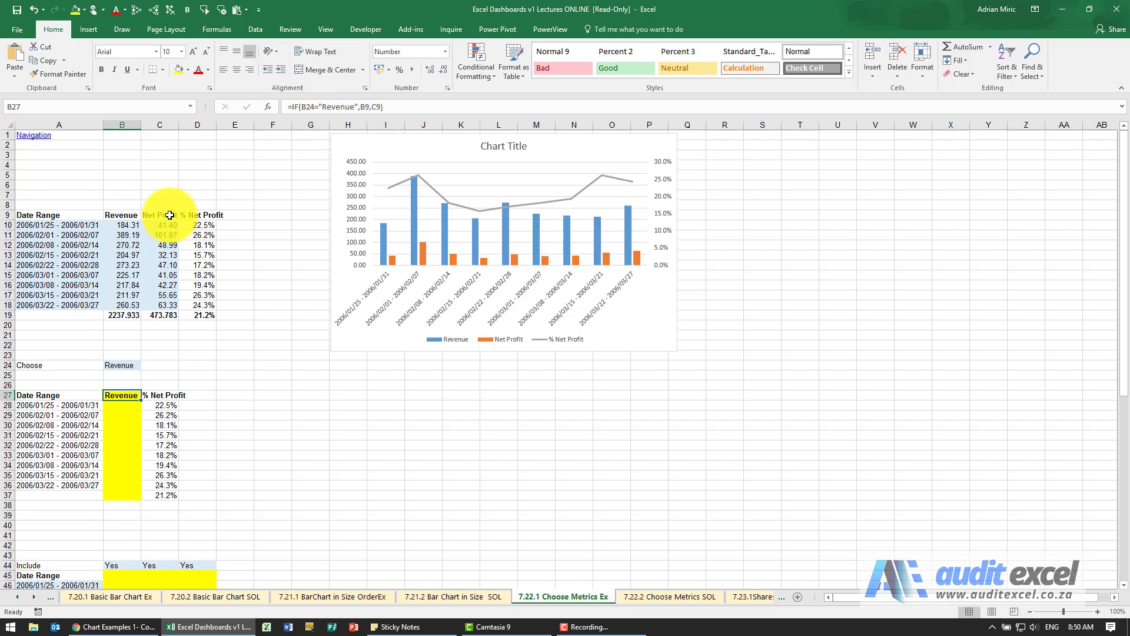
Step: Change the IF condition's B24 to the absolute reference $B$24 in Function Arguments
{"action": "left_click", "coordinate": [266, 107]}
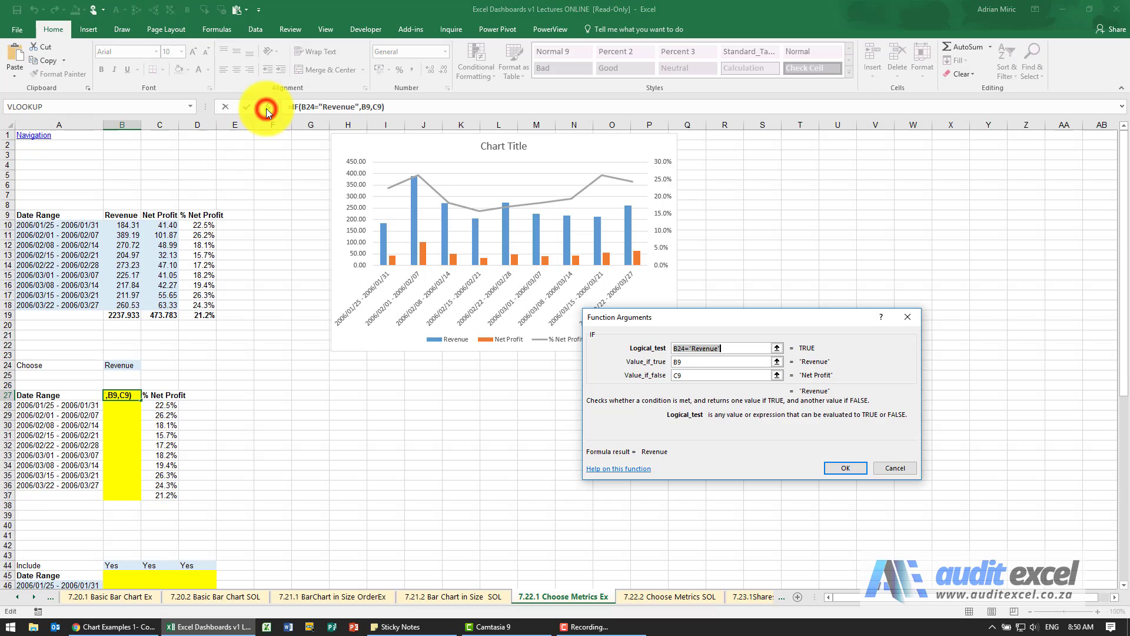
{"action": "left_click_drag", "start_coordinate": [701, 318], "coordinate": [390, 321]}
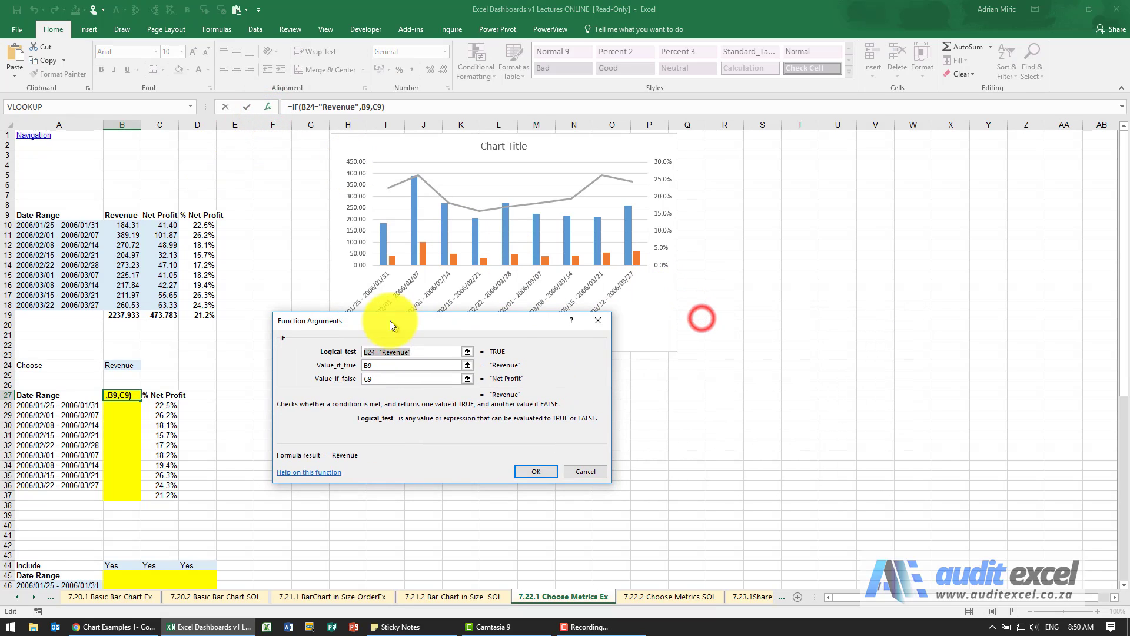
{"action": "left_click", "coordinate": [365, 349]}
{"action": "key", "text": "F4"}
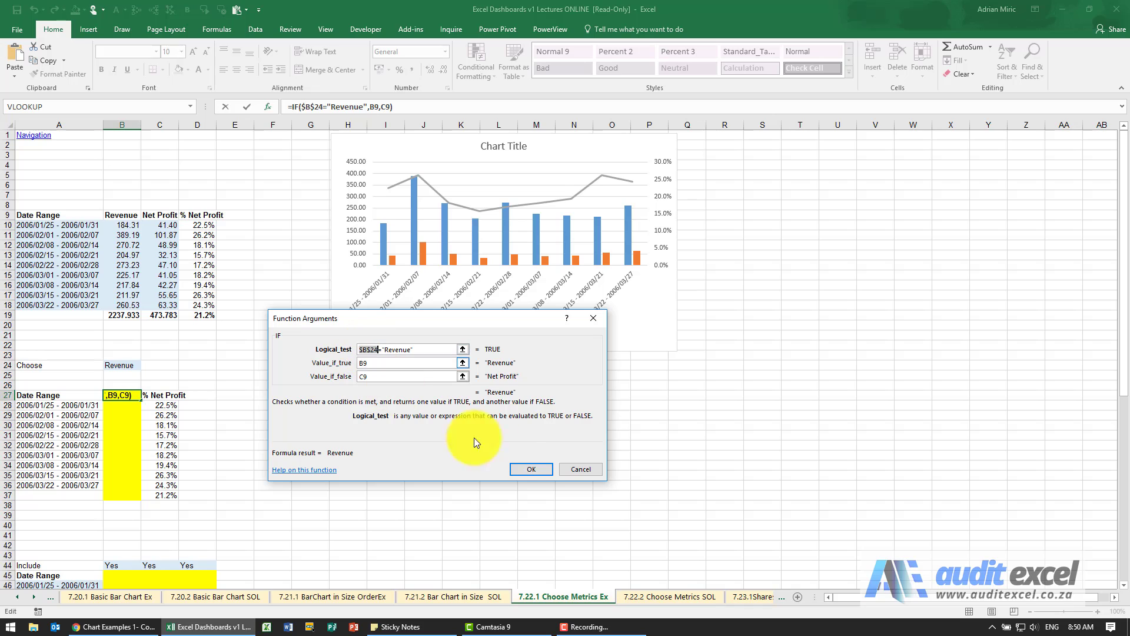
{"action": "left_click", "coordinate": [523, 468]}
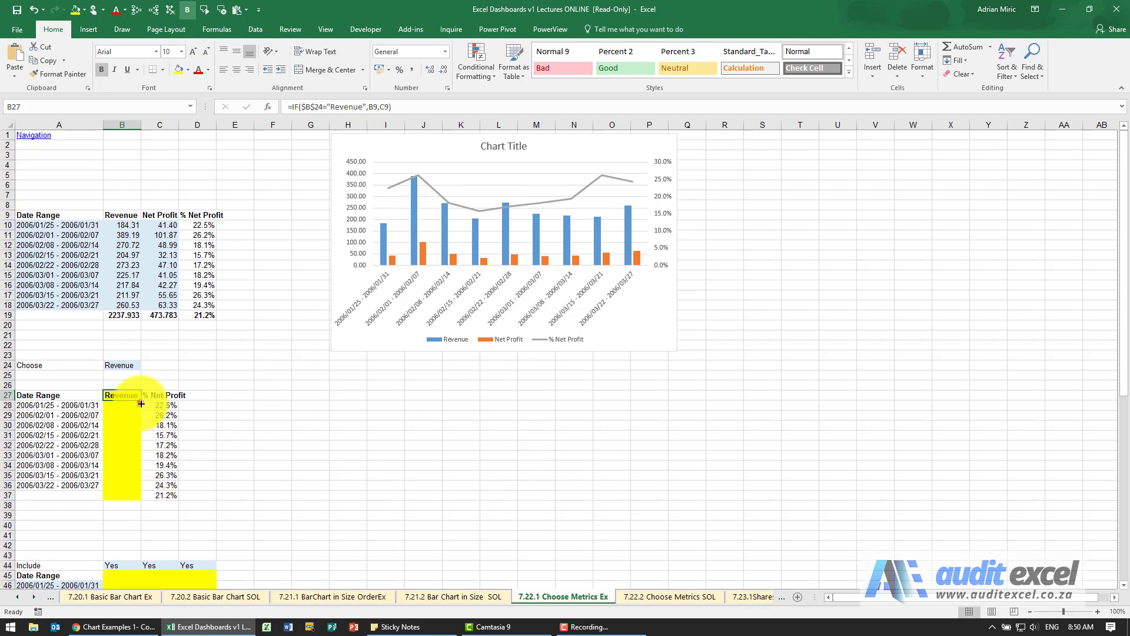
Step: Fill the IF formula down to B37, verify B31, and select A27:C36
{"action": "left_click_drag", "start_coordinate": [141, 400], "coordinate": [138, 501]}
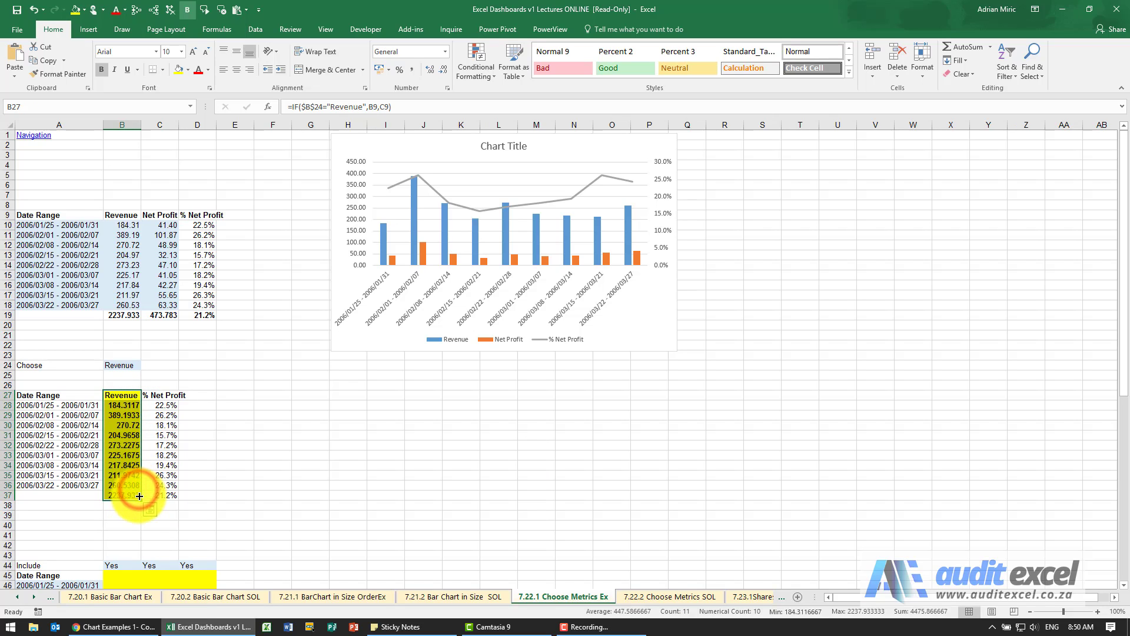
{"action": "left_click", "coordinate": [128, 434]}
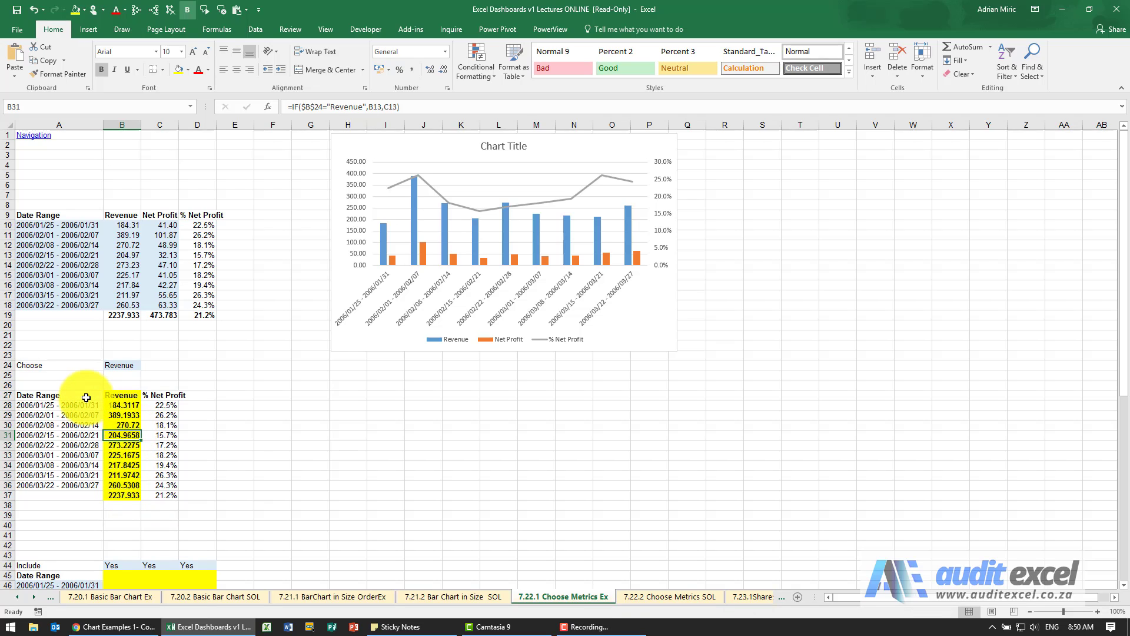
{"action": "left_click_drag", "start_coordinate": [39, 395], "coordinate": [160, 483]}
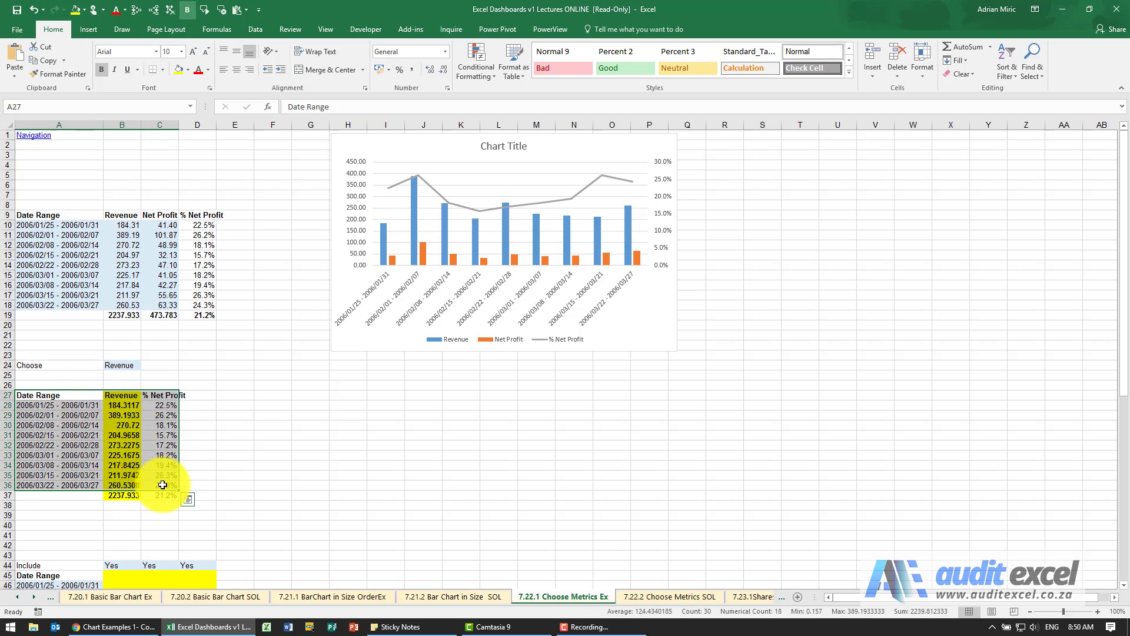
Step: Insert a clustered column chart from A27:C36 and place it below the original chart
{"action": "left_click", "coordinate": [89, 29]}
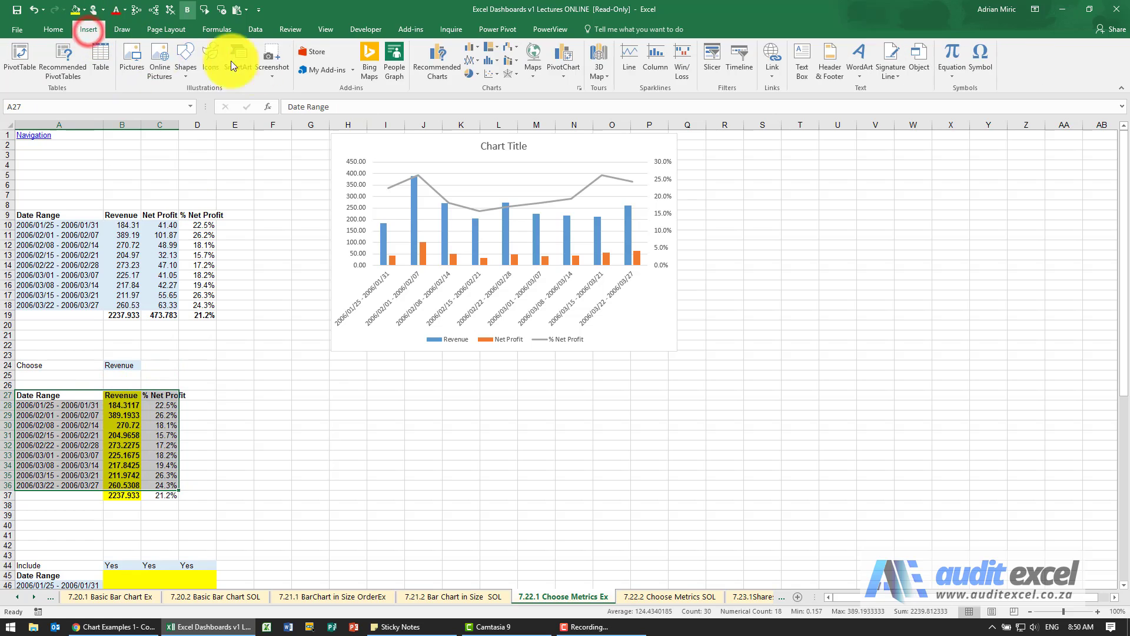
{"action": "left_click", "coordinate": [468, 51]}
{"action": "left_click", "coordinate": [477, 82]}
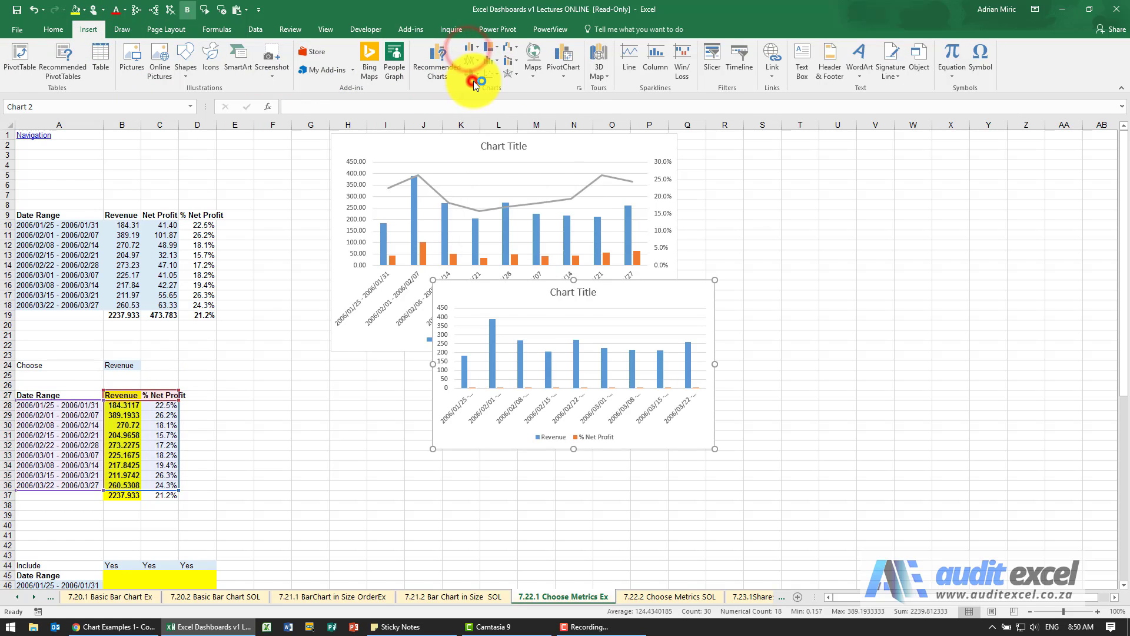
{"action": "mouse_move", "coordinate": [663, 295]}
{"action": "left_mouse_down"}
{"action": "mouse_move", "coordinate": [608, 358]}
{"action": "mouse_move", "coordinate": [563, 375]}
{"action": "left_mouse_up"}
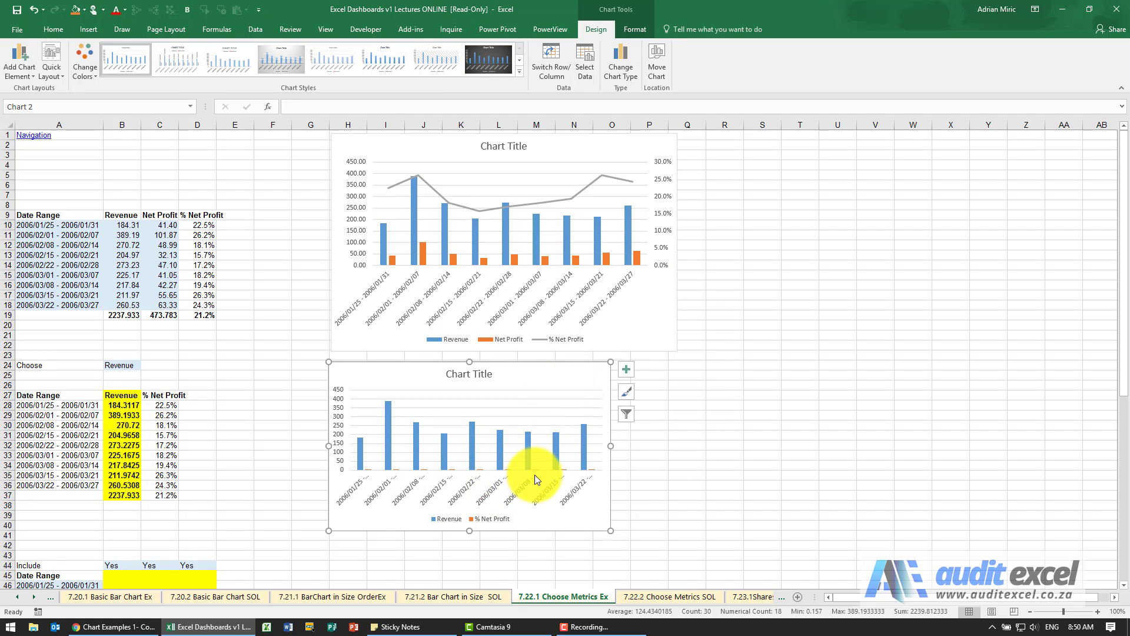
Step: Inspect the lower chart's Revenue series options and select its plot area
{"action": "right_click", "coordinate": [528, 444]}
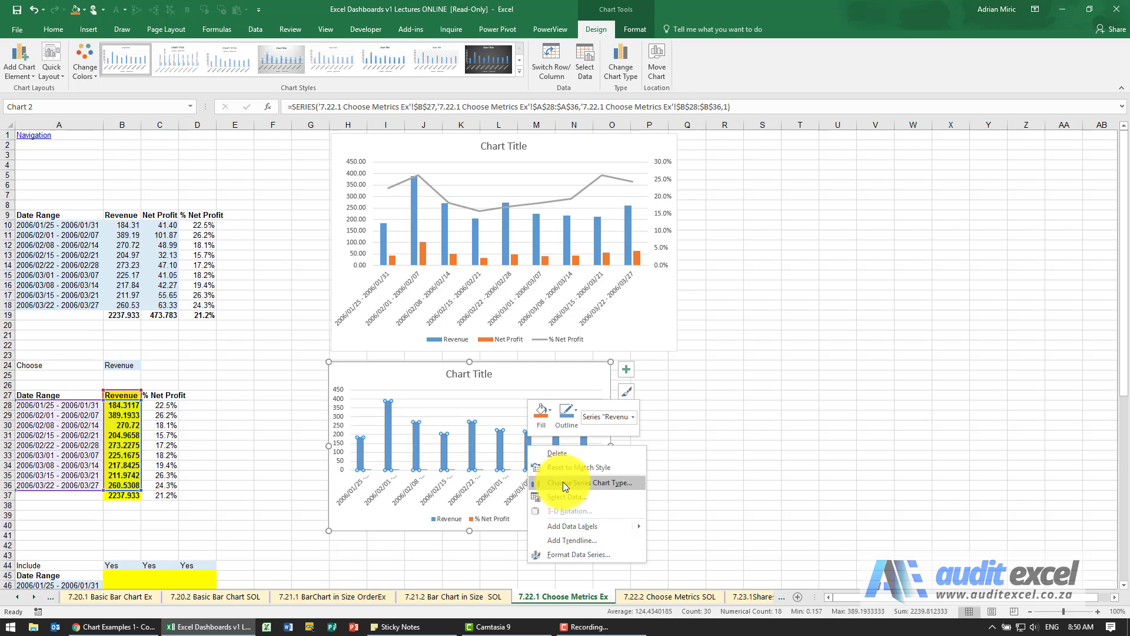
{"action": "left_click", "coordinate": [575, 375]}
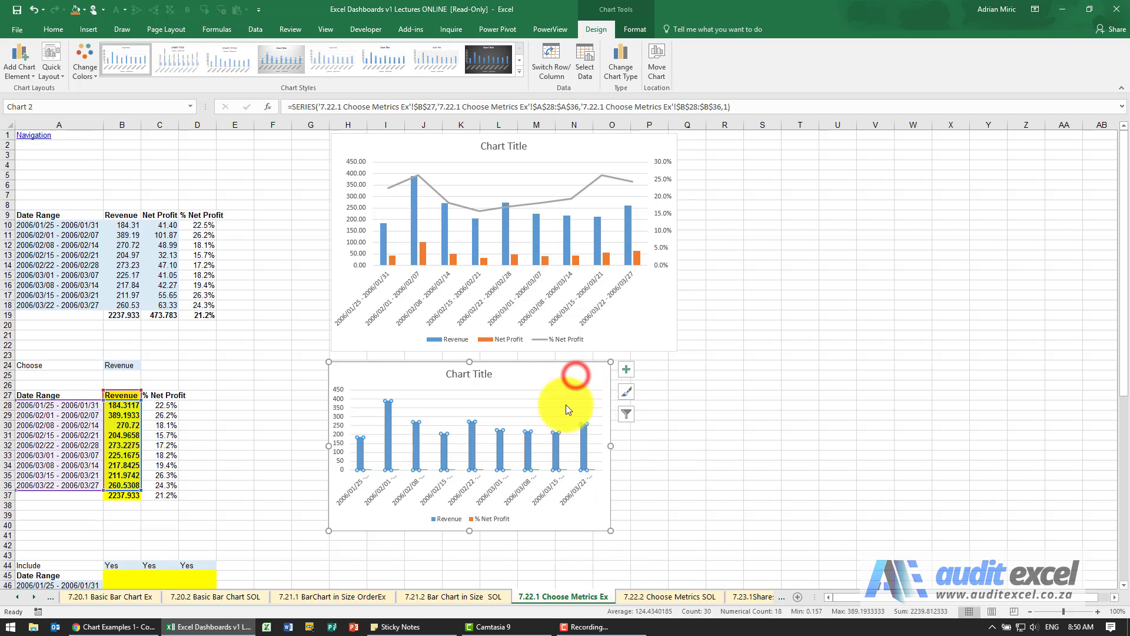
{"action": "right_click", "coordinate": [537, 469]}
{"action": "left_click", "coordinate": [554, 377]}
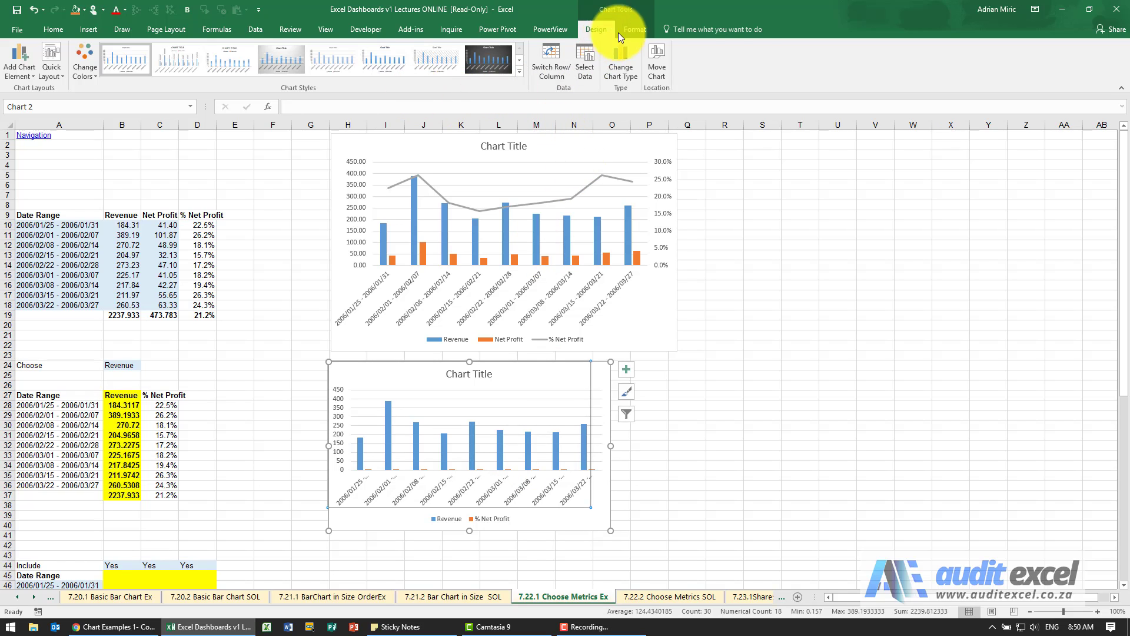
Step: Select the % Net Profit series from Current Selection and set it to Secondary Axis
{"action": "left_click", "coordinate": [635, 29]}
{"action": "left_click", "coordinate": [84, 49]}
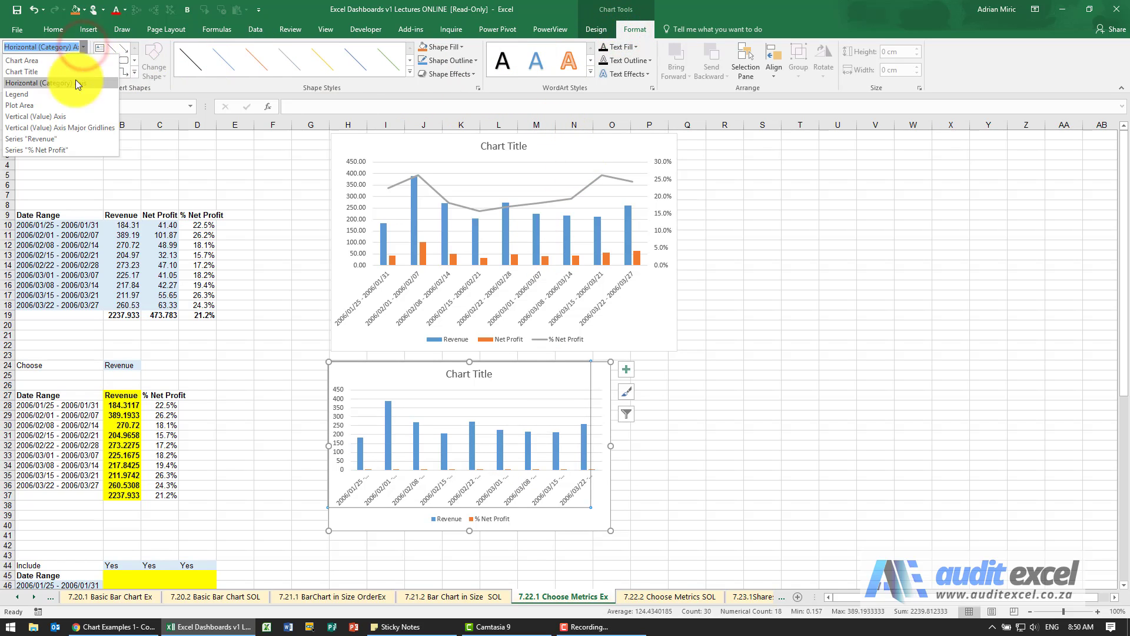
{"action": "left_click", "coordinate": [63, 149]}
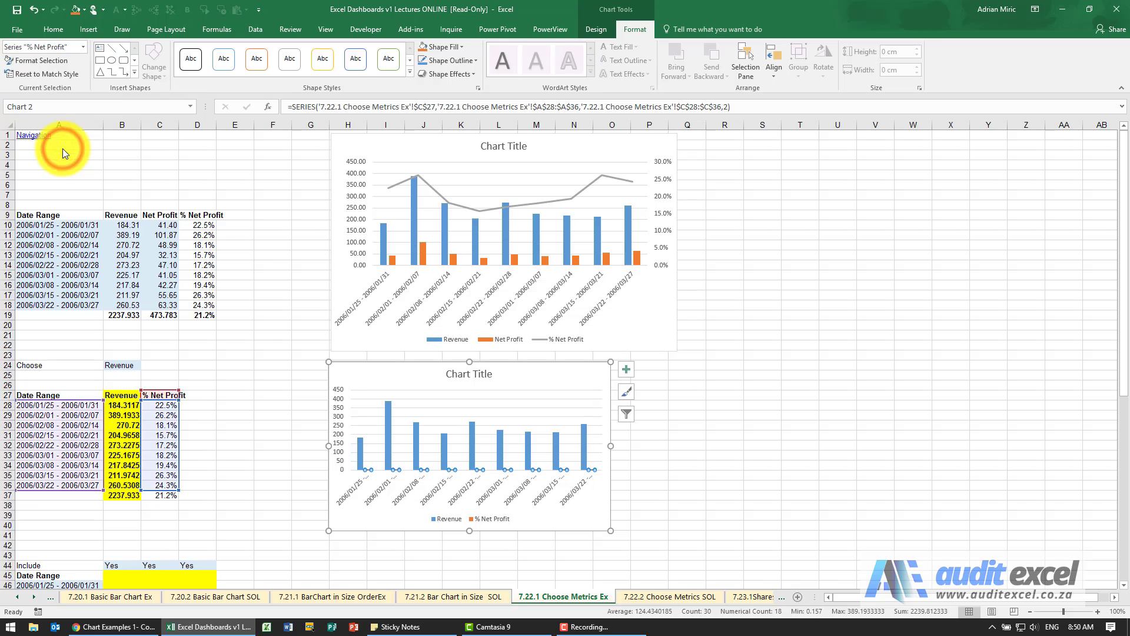
{"action": "left_click", "coordinate": [40, 61]}
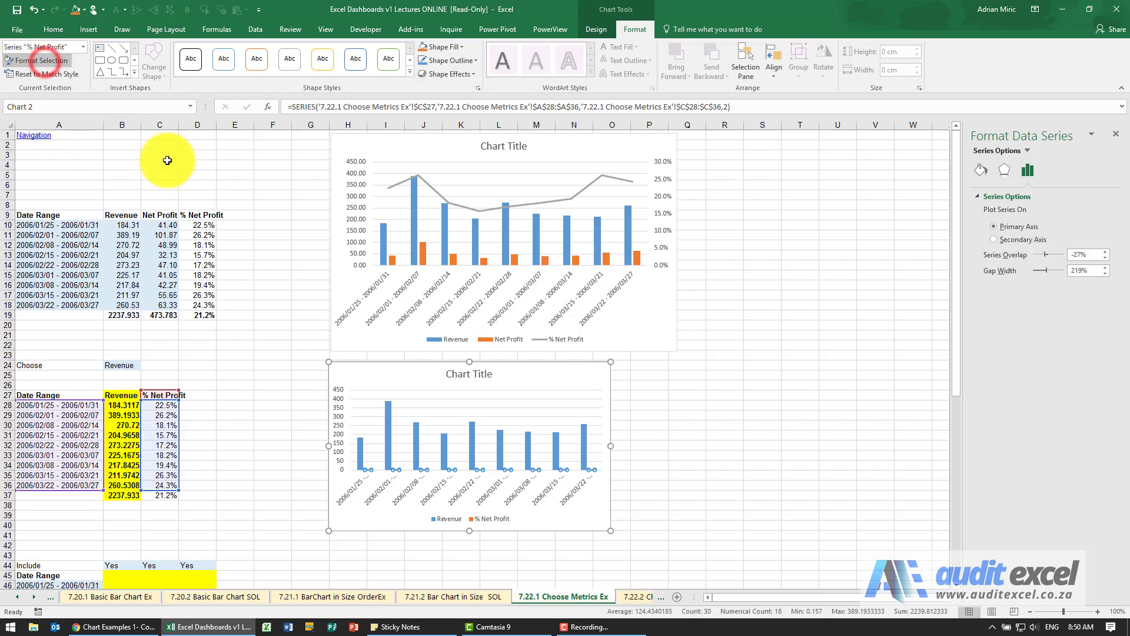
{"action": "left_click", "coordinate": [994, 241]}
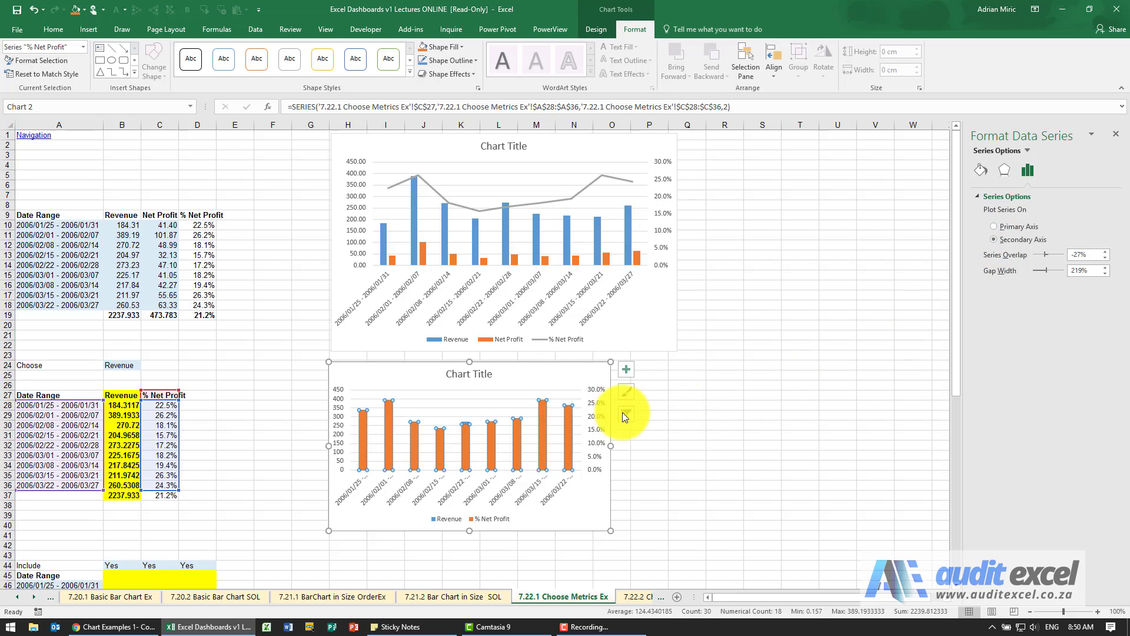
Step: Change the % Net Profit series chart type to Line on the secondary axis
{"action": "right_click", "coordinate": [542, 415]}
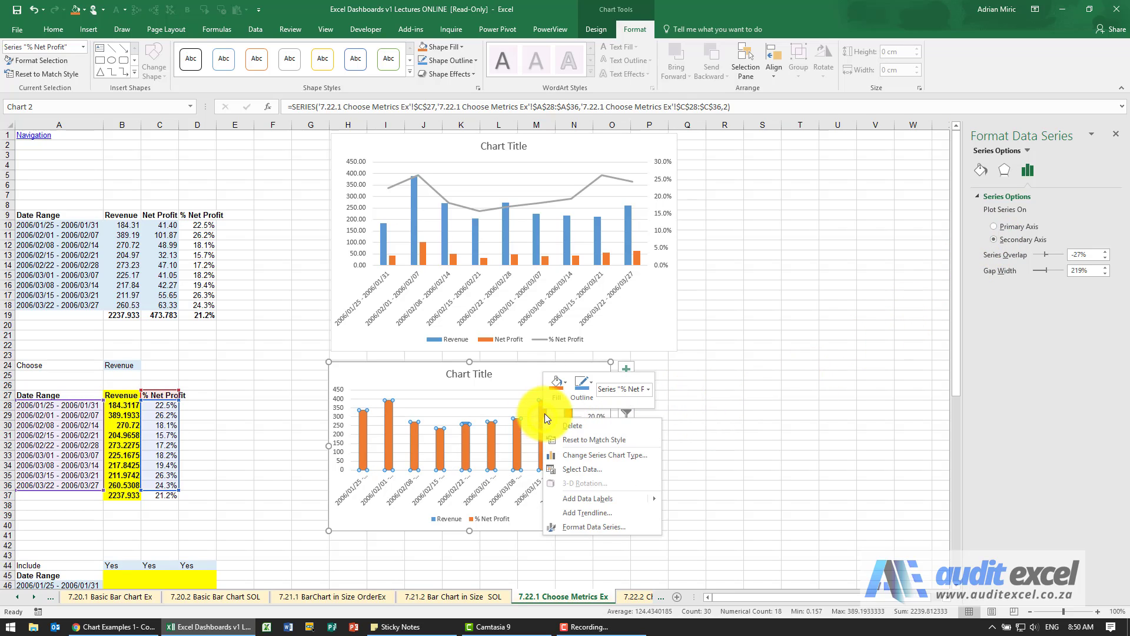
{"action": "left_click", "coordinate": [602, 452]}
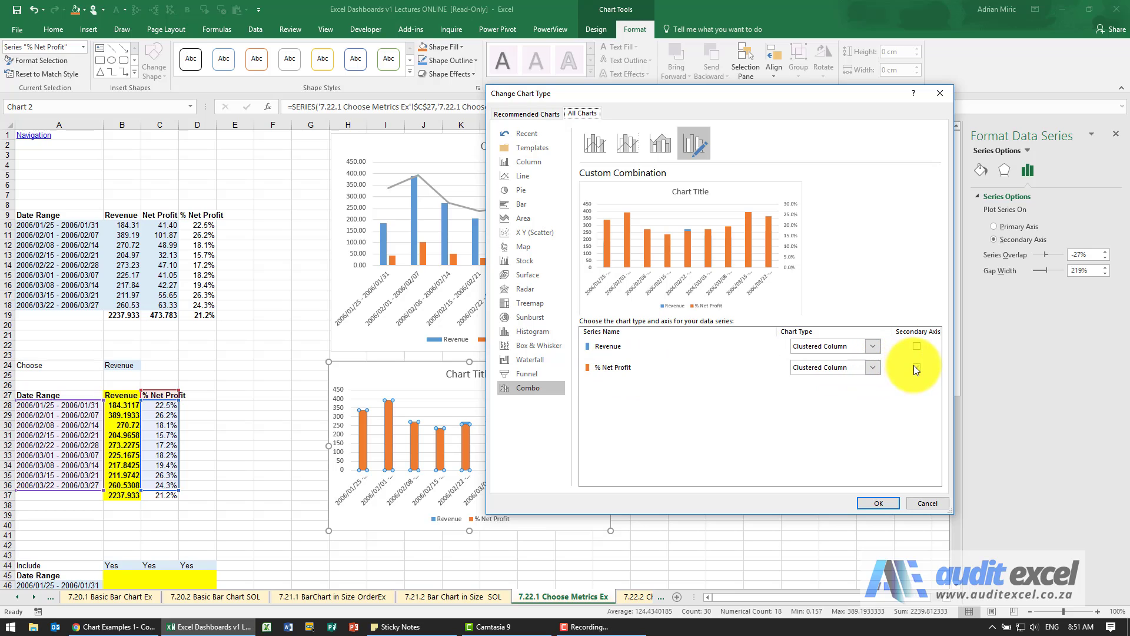
{"action": "left_click", "coordinate": [875, 370]}
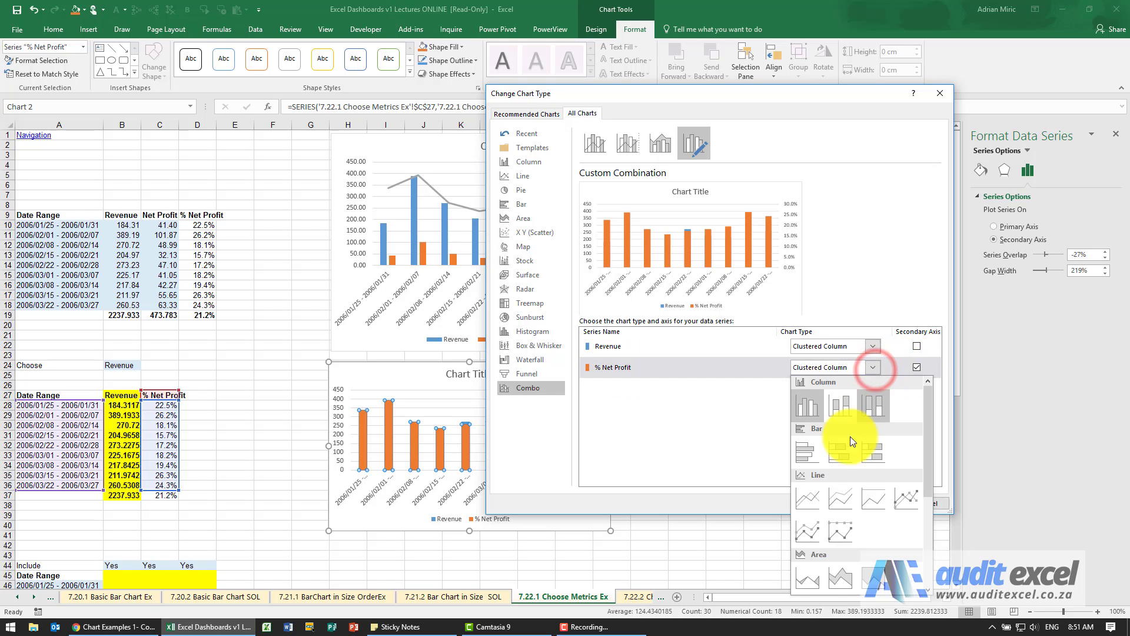
{"action": "left_click", "coordinate": [813, 494]}
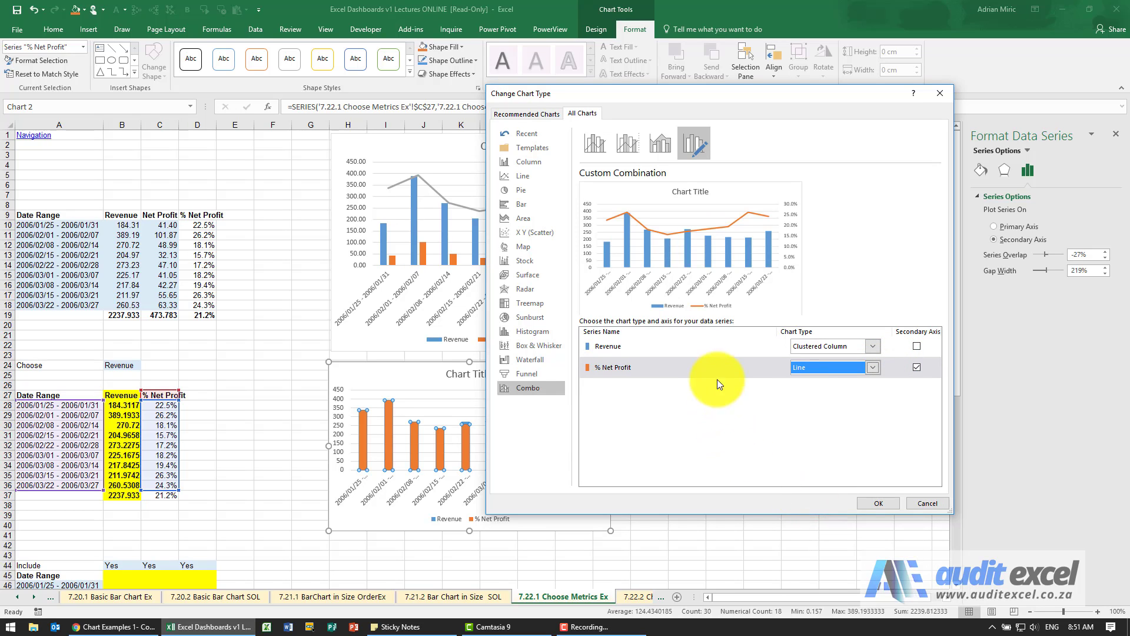
{"action": "left_click", "coordinate": [878, 502]}
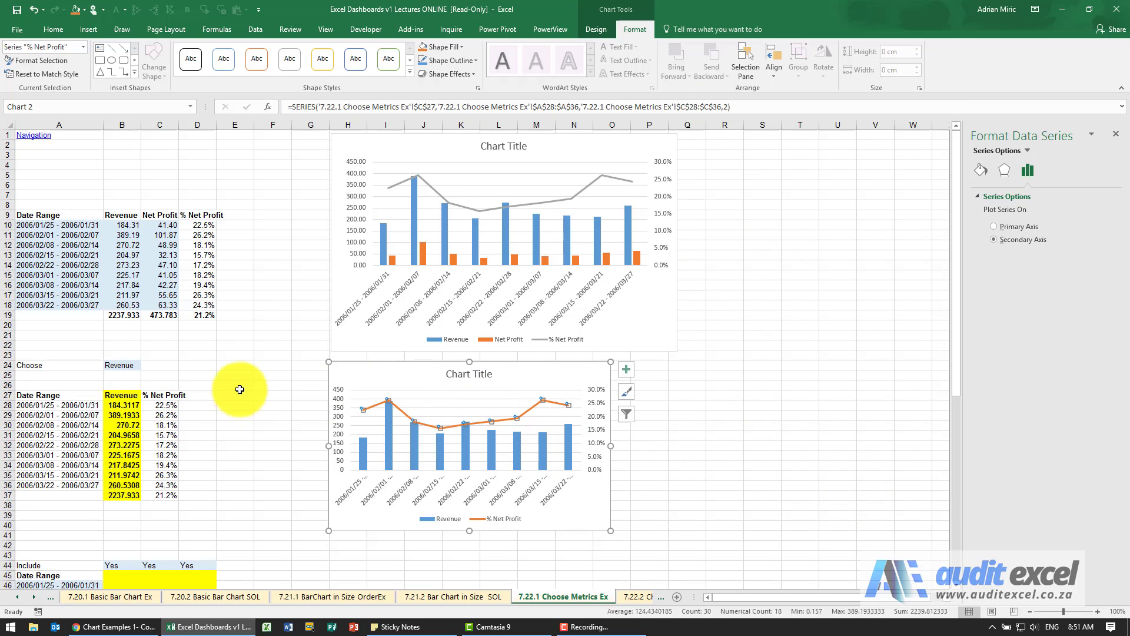
Step: Choose Net Profit from B24's dropdown, then select the lower chart's title
{"action": "left_click", "coordinate": [122, 365]}
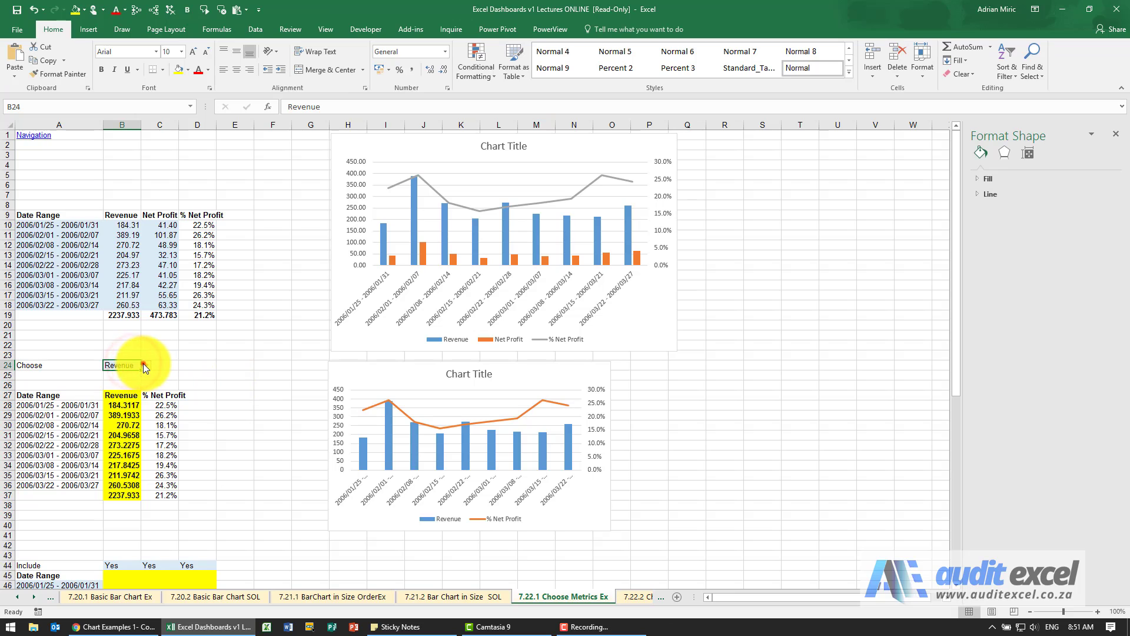
{"action": "left_click", "coordinate": [143, 365]}
{"action": "left_click", "coordinate": [124, 382]}
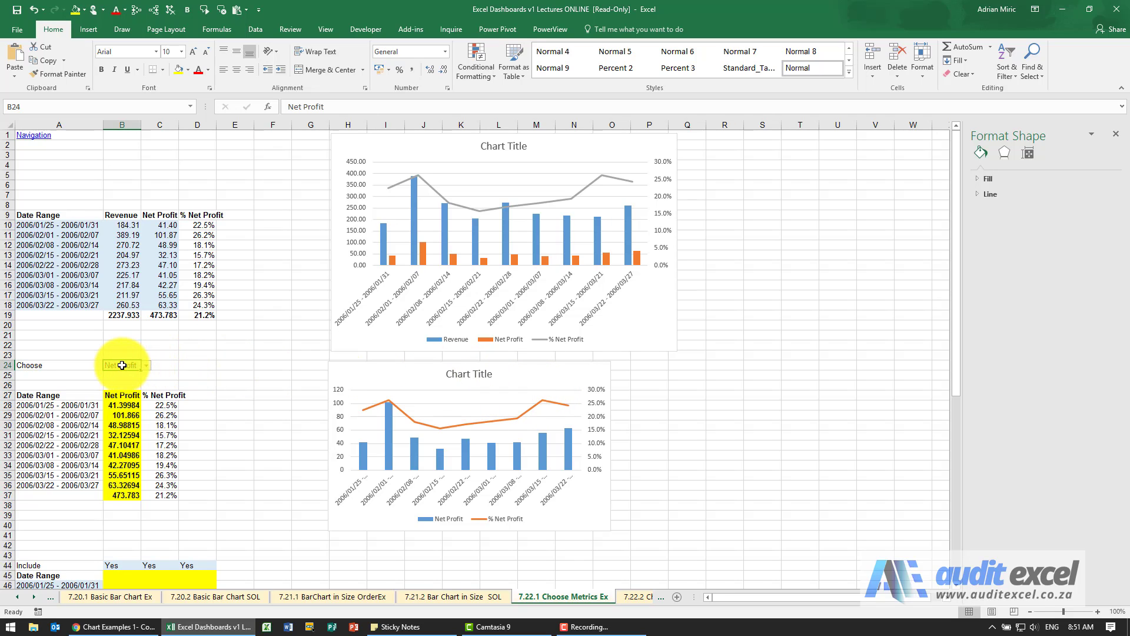
{"action": "left_click", "coordinate": [468, 376]}
{"action": "type", "text": "="}
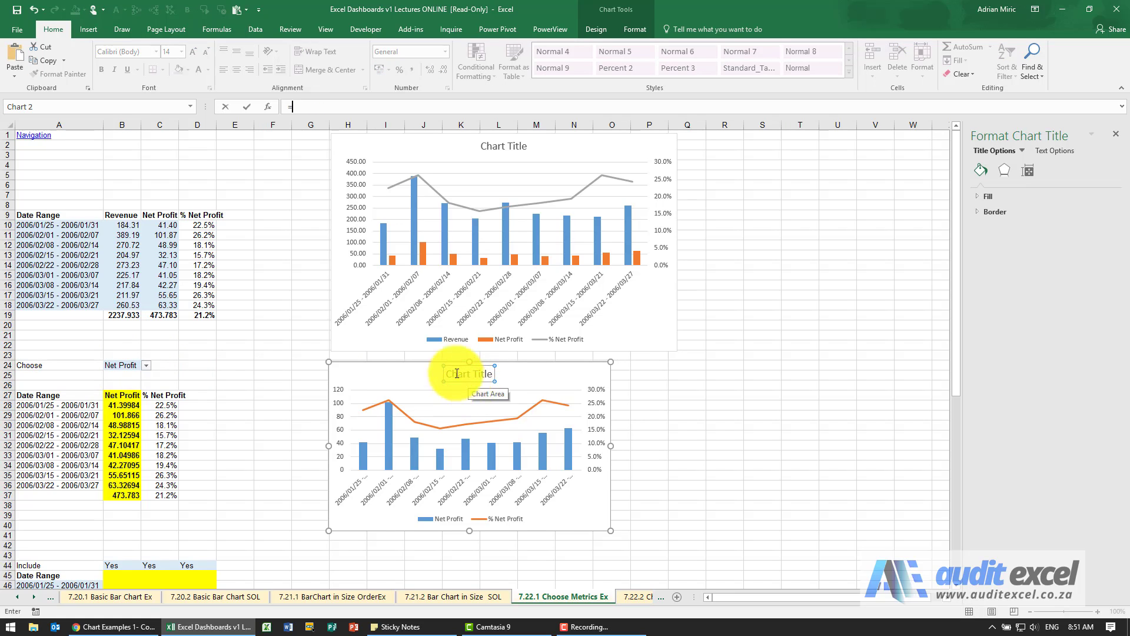
Step: Link the lower chart title to =B24, then set B24 back to Revenue
{"action": "left_click", "coordinate": [300, 107]}
{"action": "type", "text": "="}
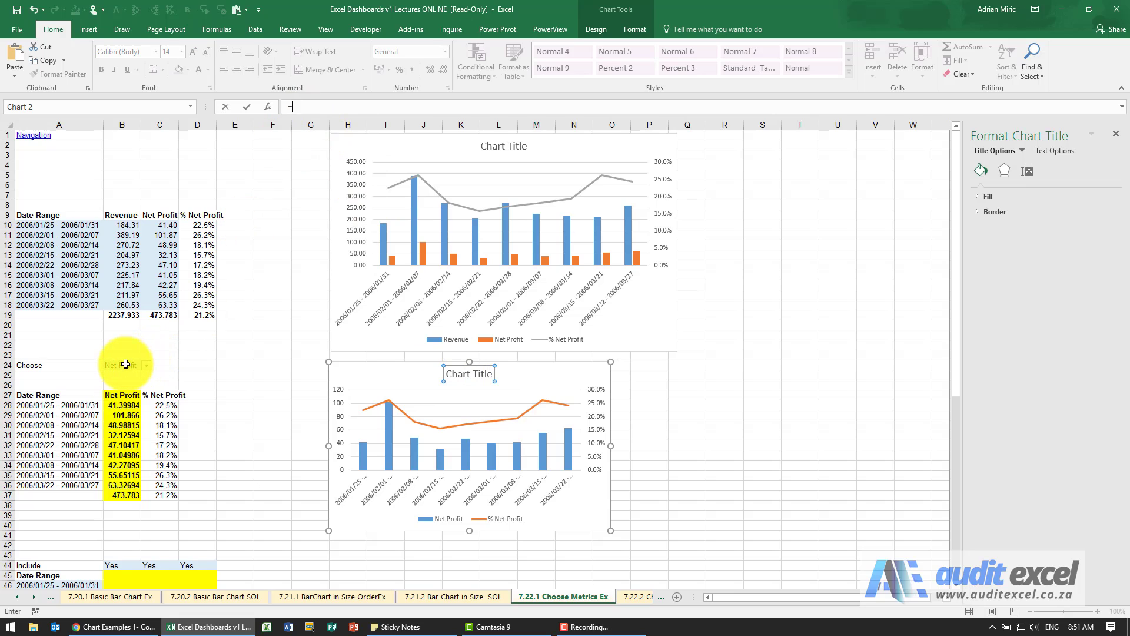
{"action": "left_click", "coordinate": [124, 365]}
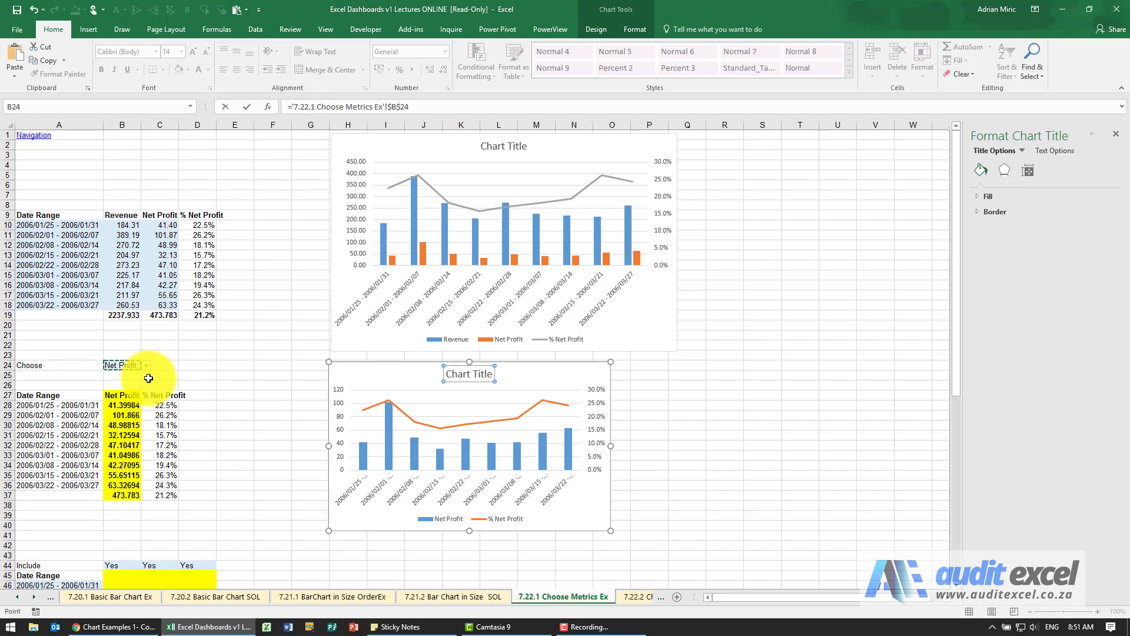
{"action": "key", "text": "Return"}
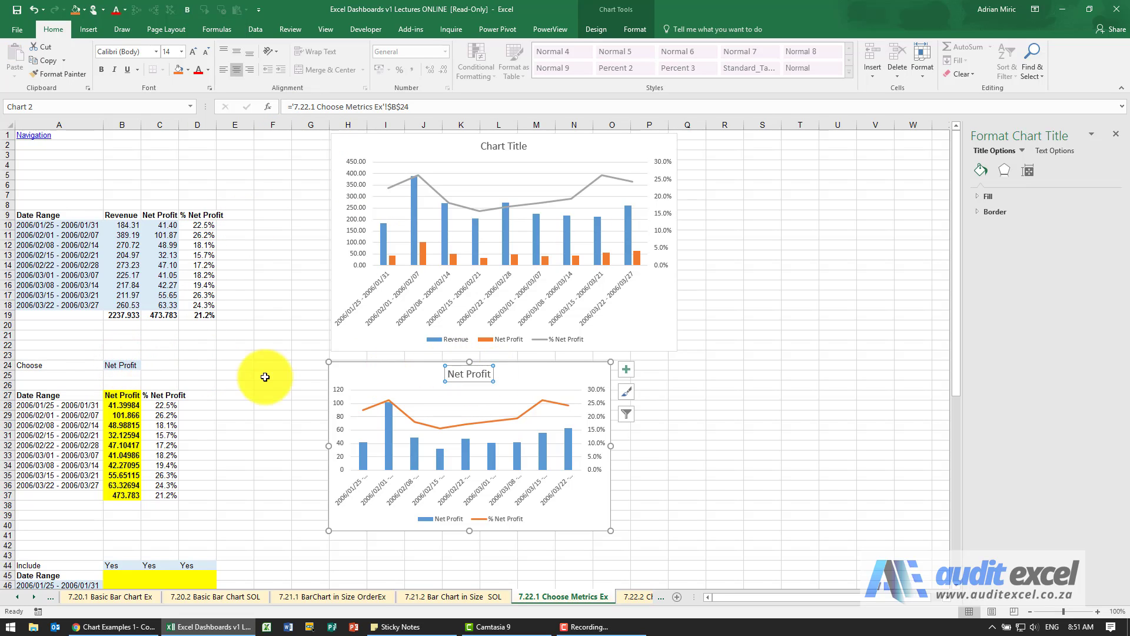
{"action": "left_click", "coordinate": [123, 365]}
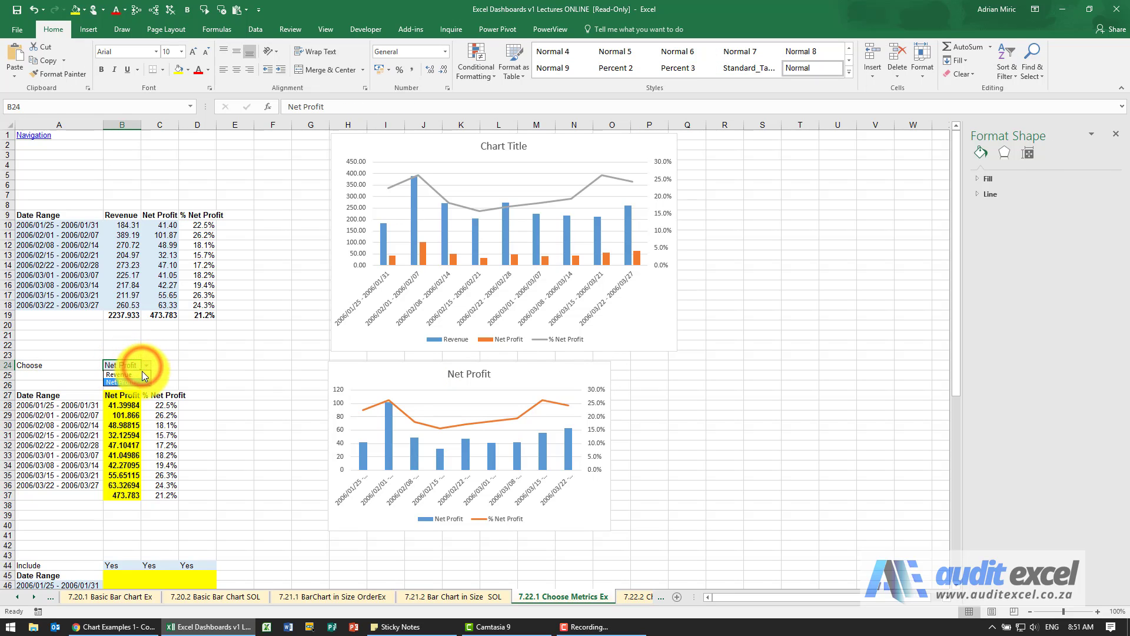
{"action": "left_click", "coordinate": [119, 374]}
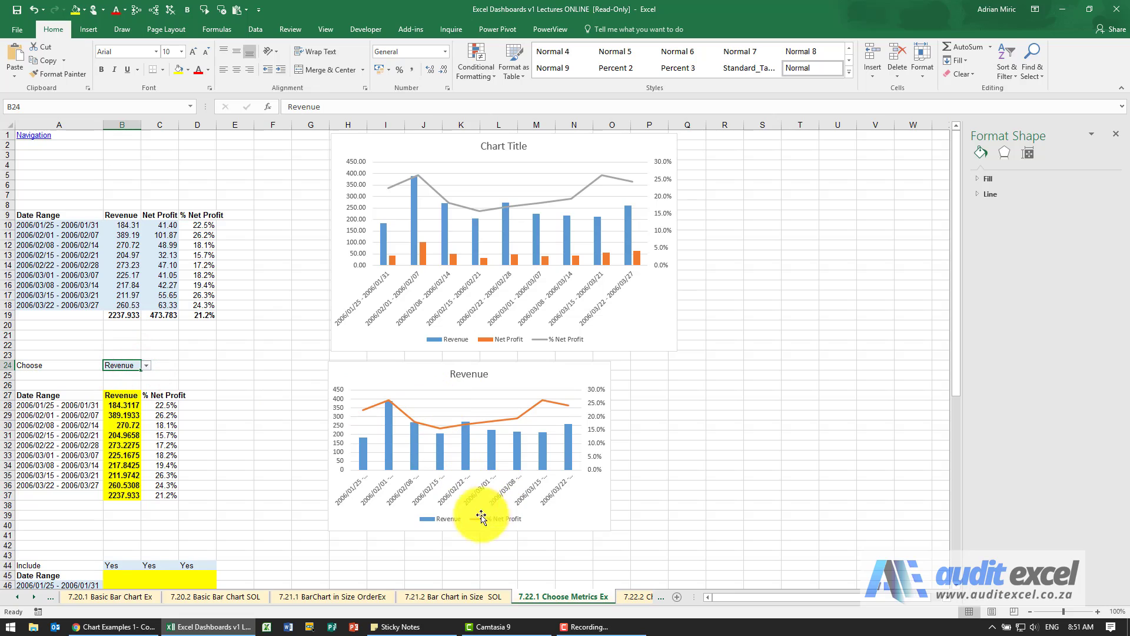